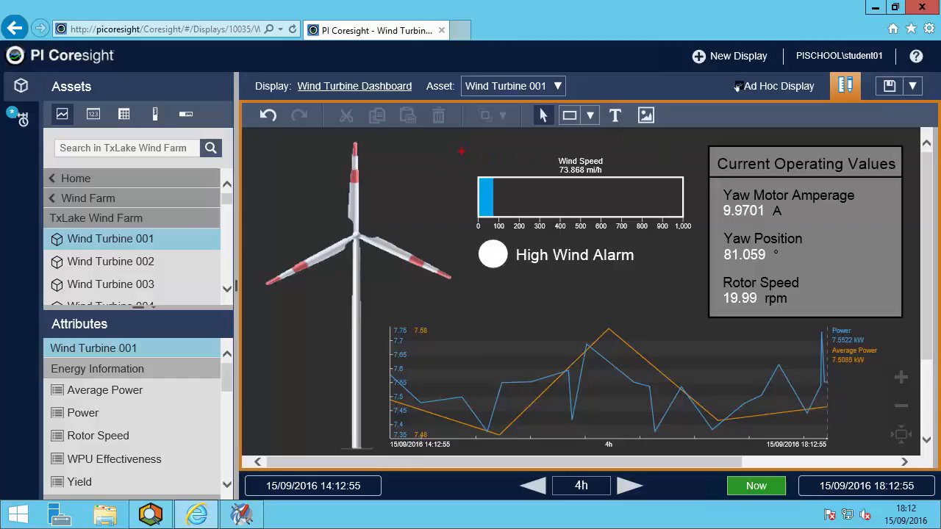
drag(462, 152, 700, 245)
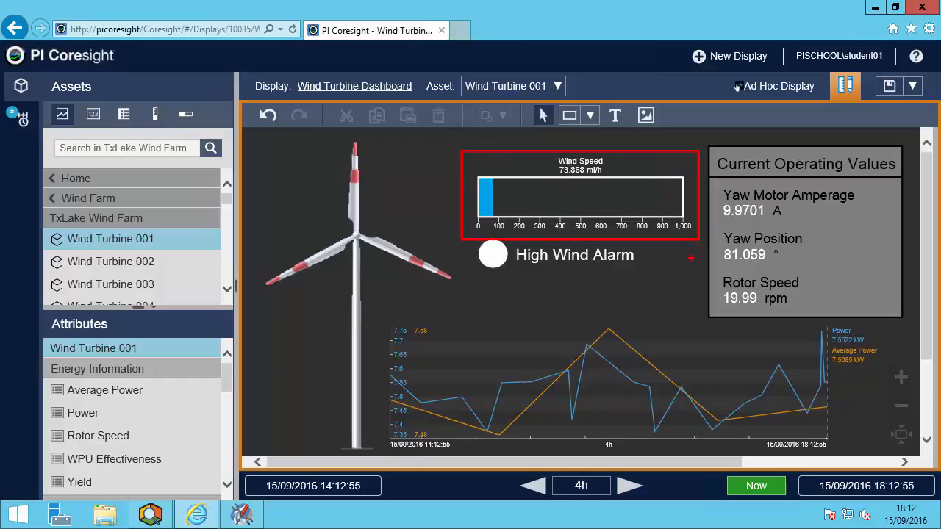
drag(679, 255, 668, 308)
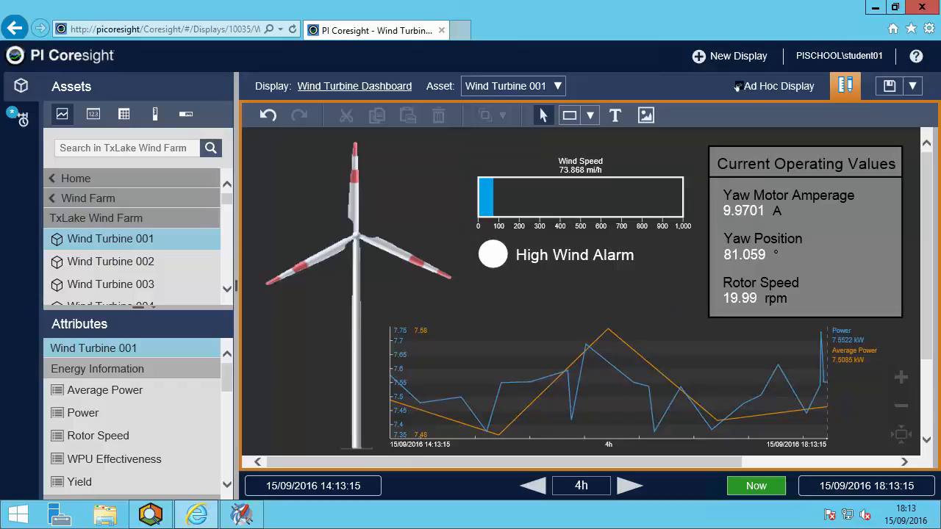
Switch to PI System Explorer and open the Wind Turbine element template from the Library
click(152, 521)
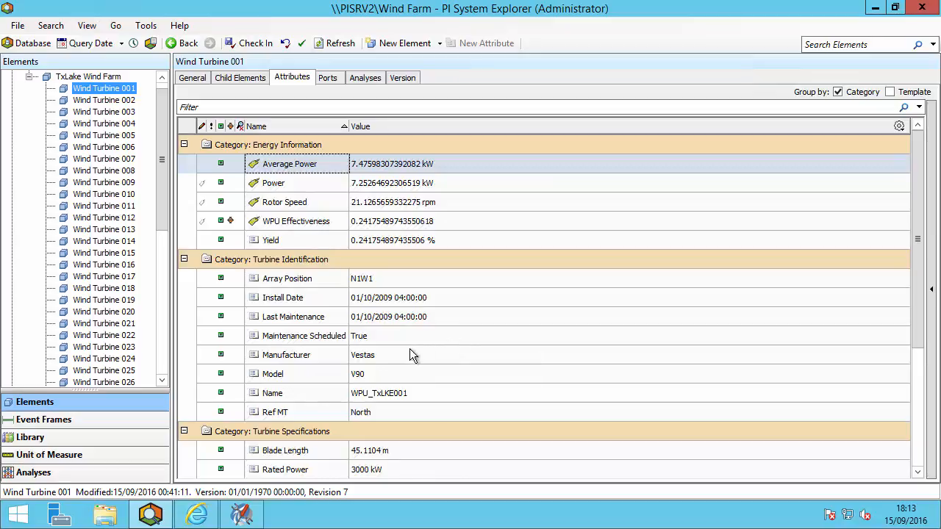
click(116, 437)
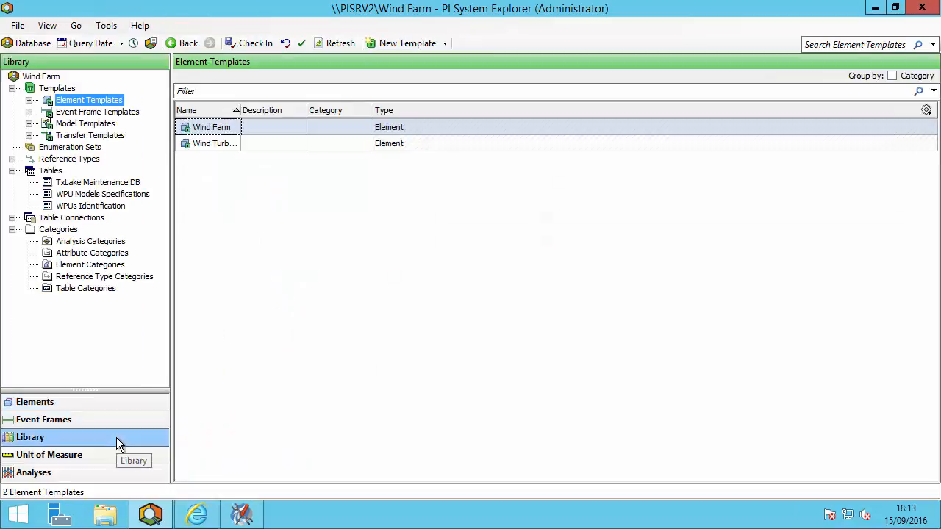
click(28, 100)
click(79, 124)
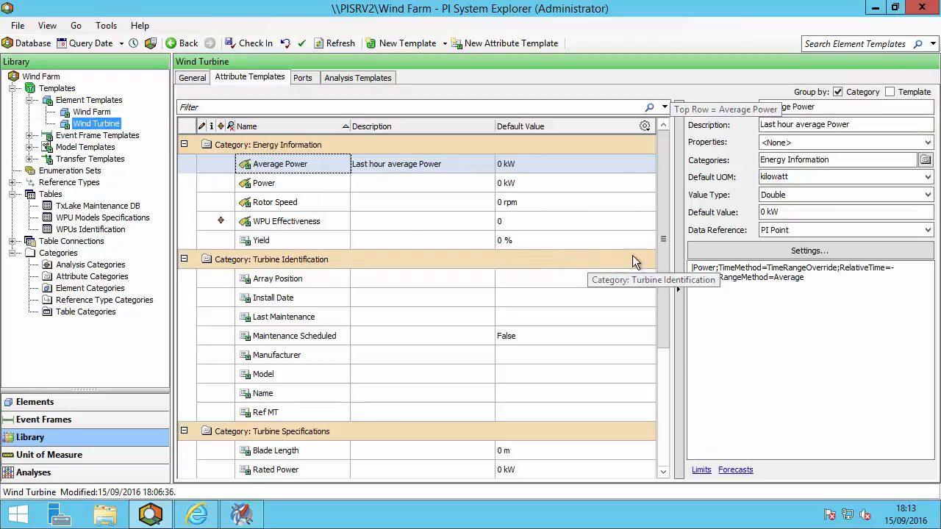
Open the limits of the Wind Speed attribute template in the Wind Information category
drag(663, 246, 659, 364)
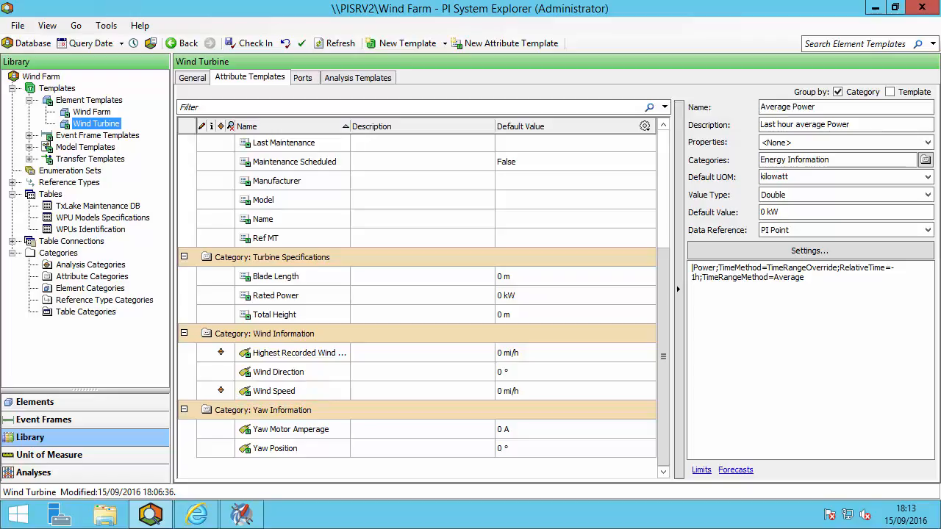
right_click(318, 390)
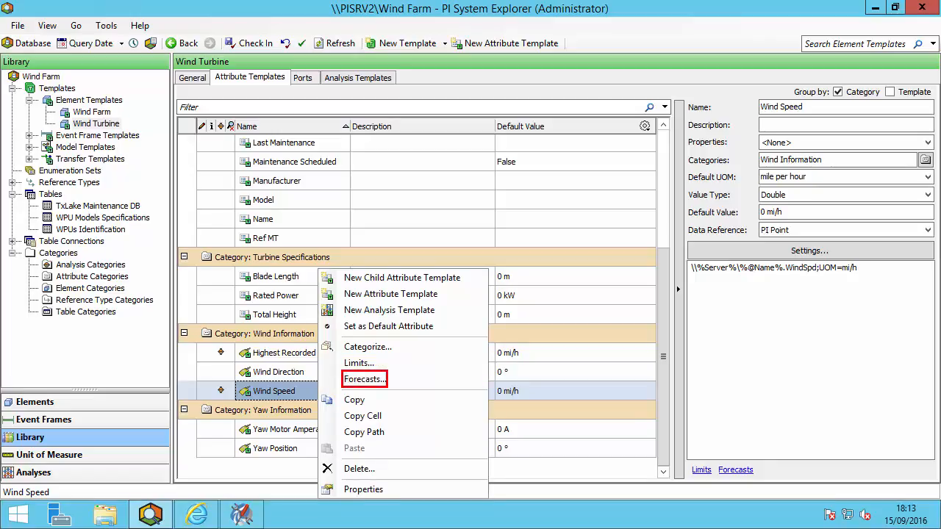
click(360, 363)
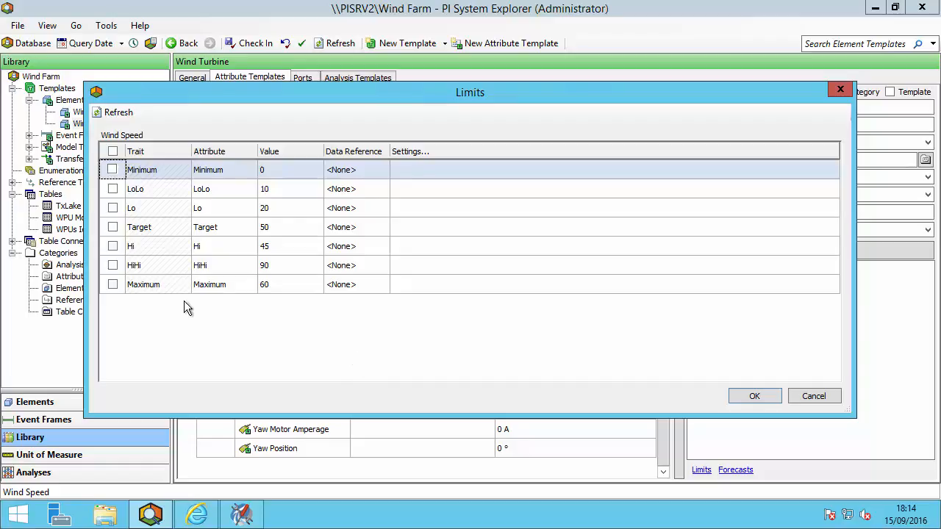
Enable the Minimum limit for Wind Speed with a value of 0 mi/h
click(113, 173)
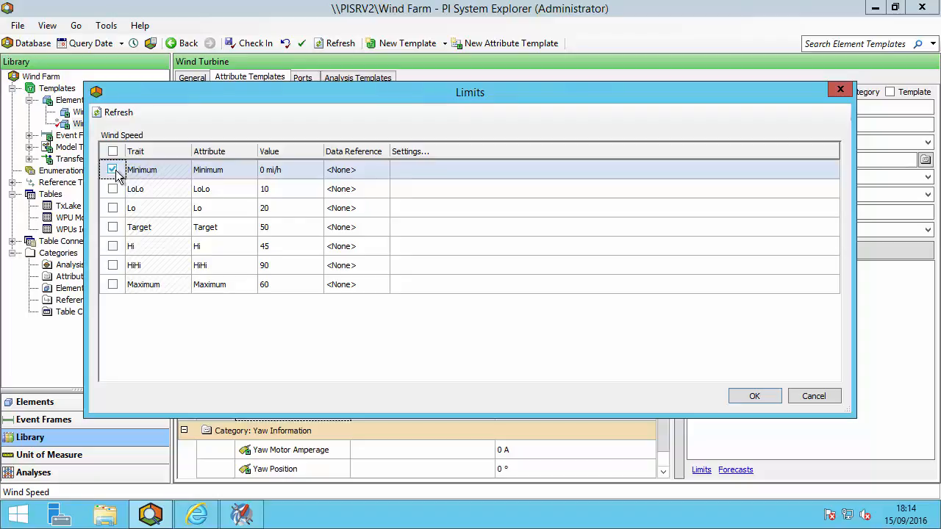
click(303, 169)
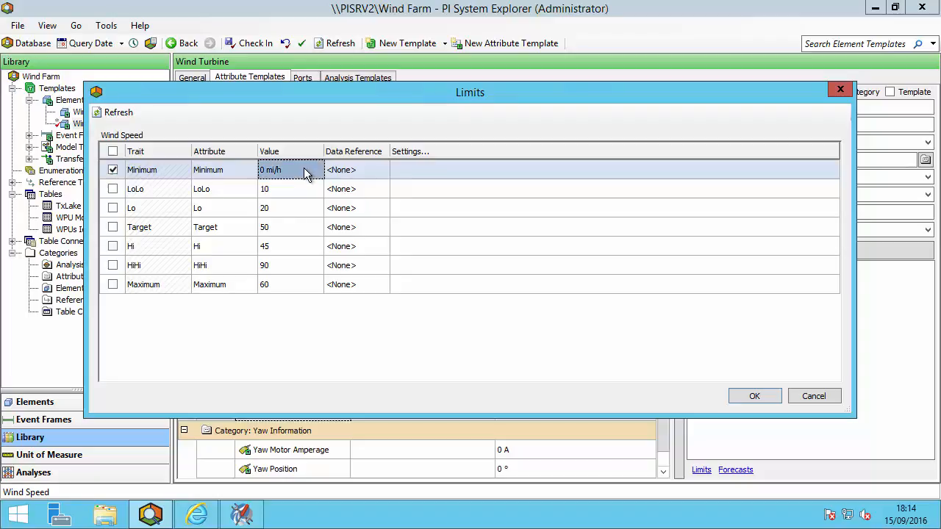
click(266, 169)
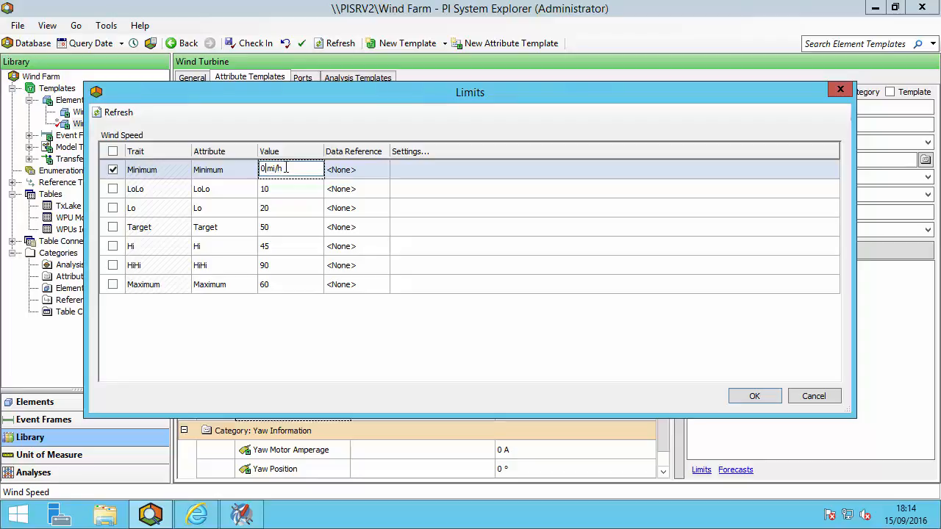
key(BackSpace)
text(10)
key(BackSpace)
key(BackSpace)
text(0)
click(369, 314)
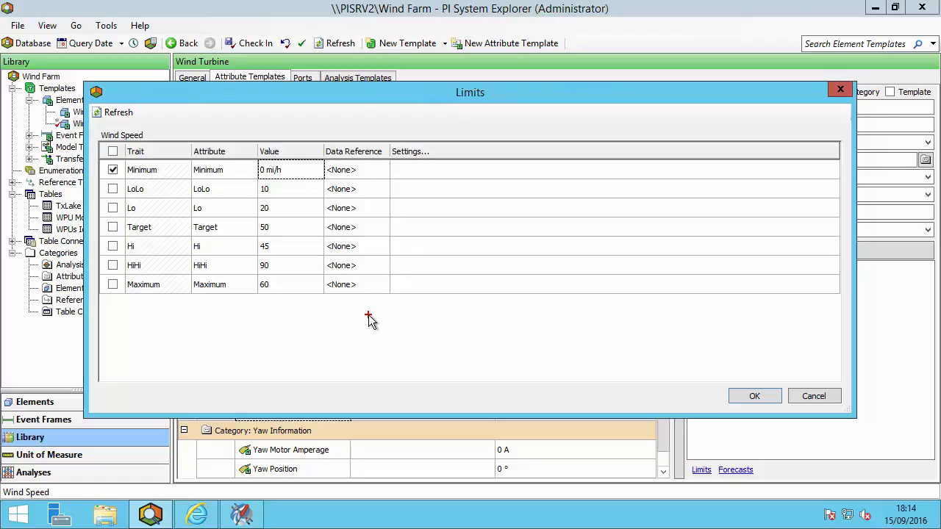
Enable the Maximum limit with a PI Point data reference and open its reference settings
drag(369, 140, 391, 106)
click(114, 284)
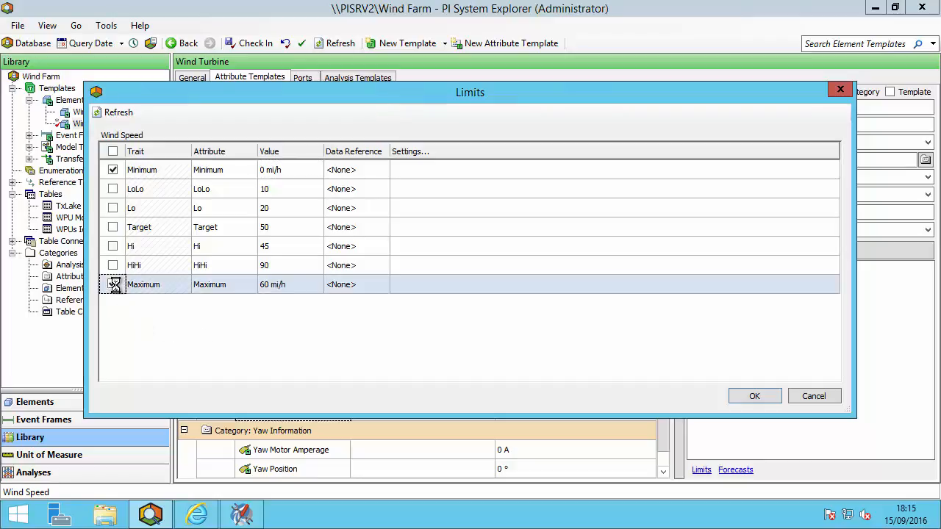
click(360, 284)
click(385, 285)
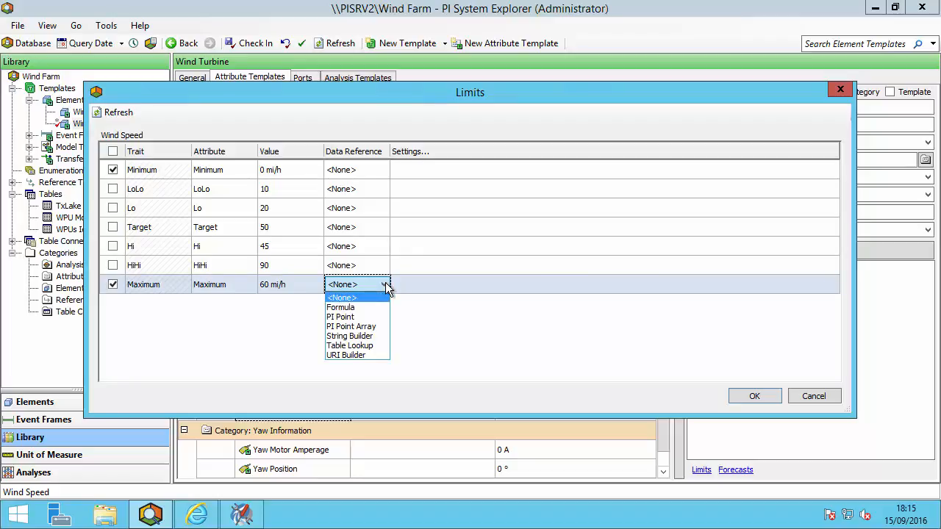
click(363, 317)
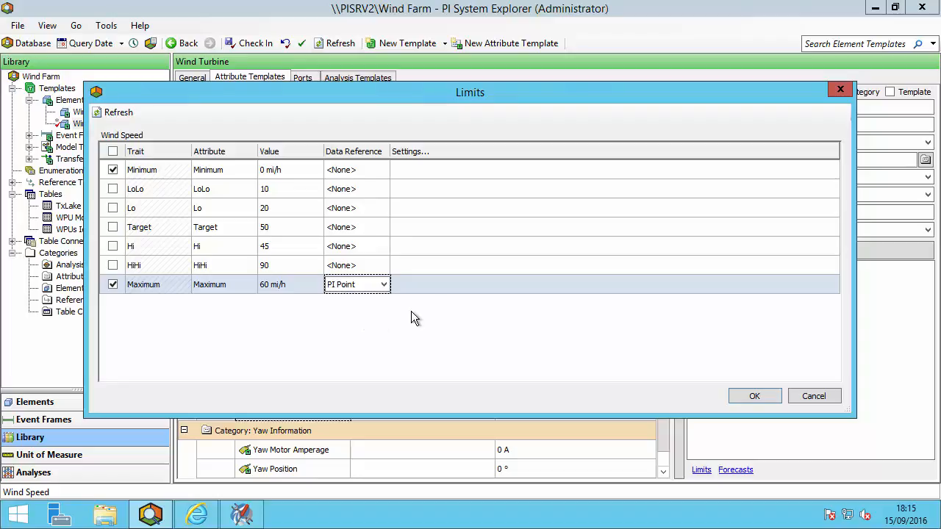
click(466, 283)
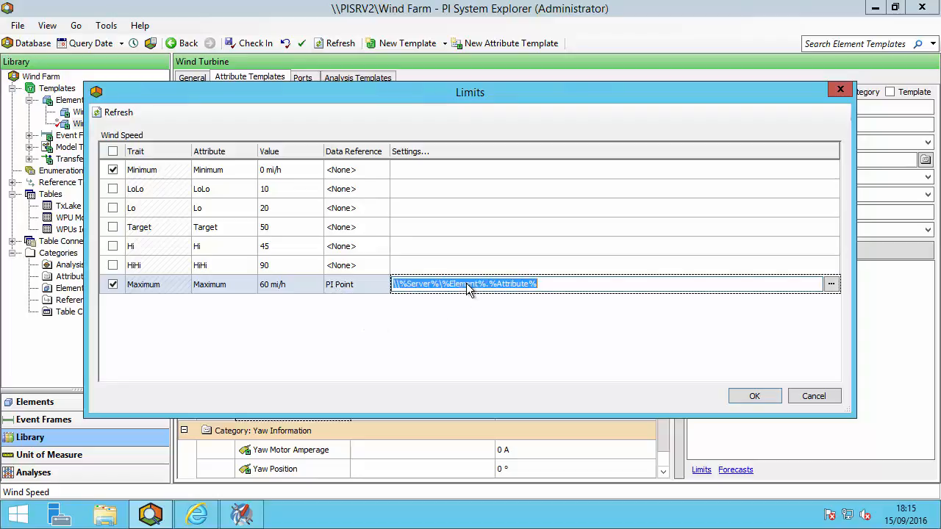
click(825, 280)
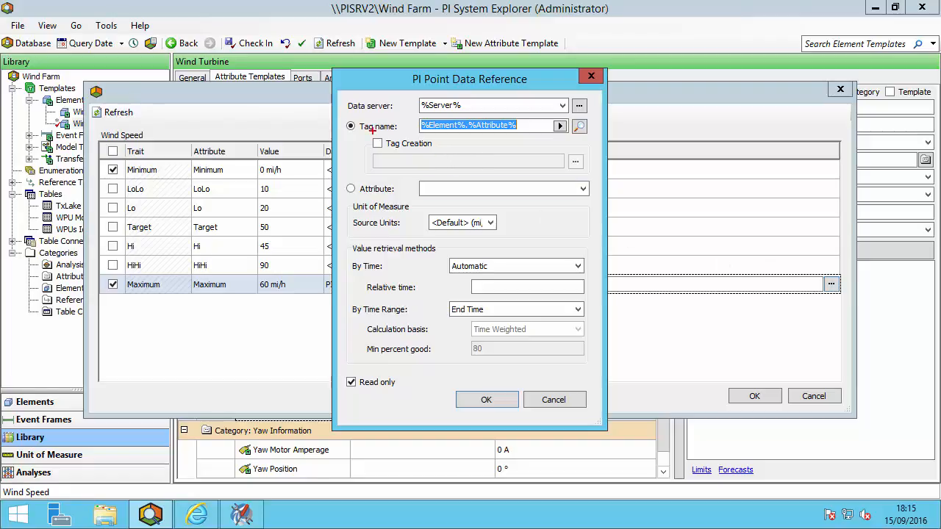
Source the Maximum limit's PI Point reference from the Highest Recorded Wind Speed attribute
drag(356, 118, 404, 134)
drag(357, 182, 402, 198)
key(Escape)
click(351, 189)
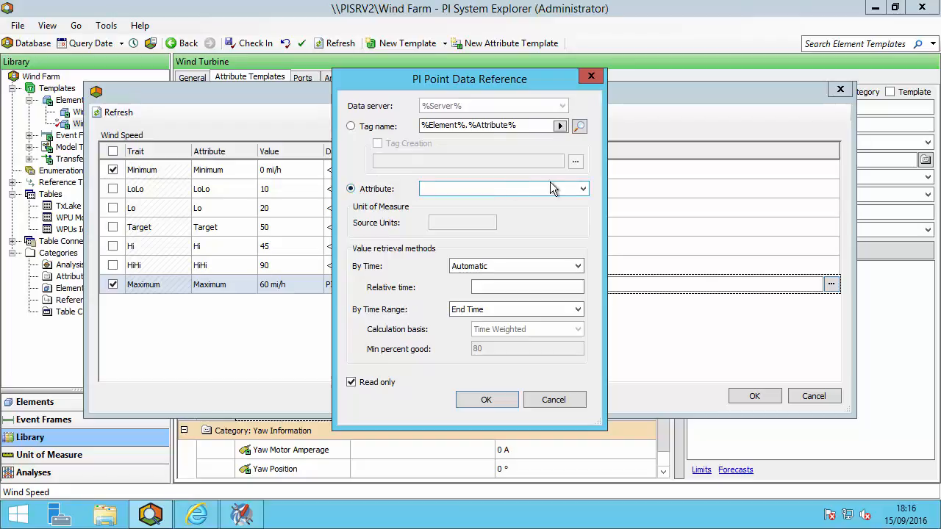
click(583, 189)
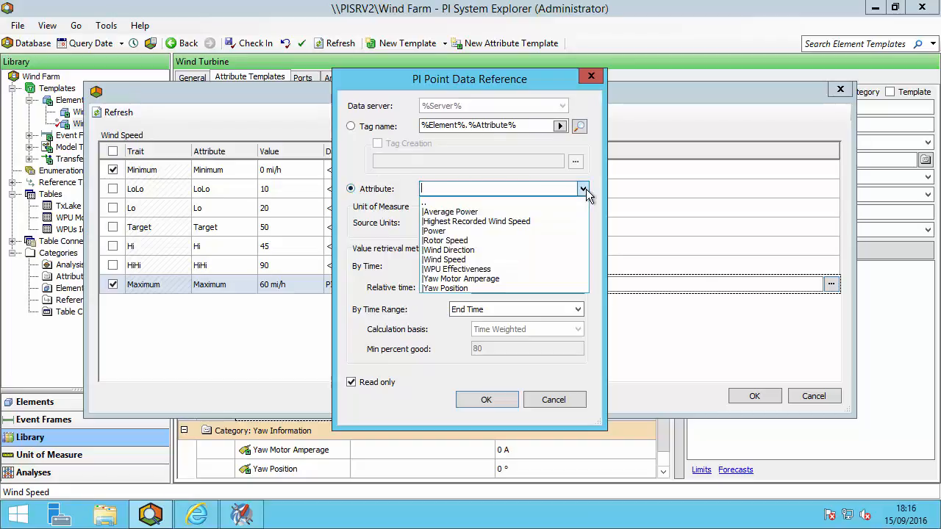
click(558, 220)
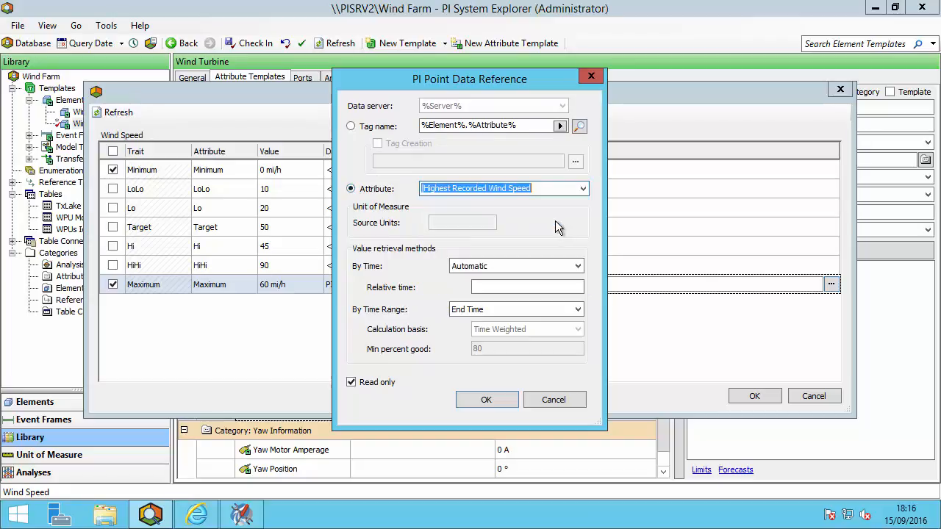
click(500, 399)
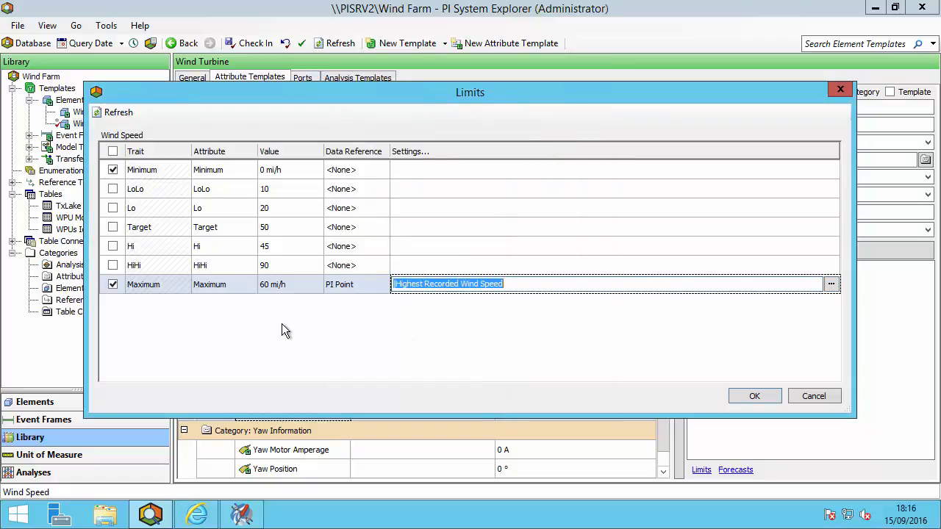
Enable the Hi limit with a Table Lookup data reference and open its lookup settings
click(113, 247)
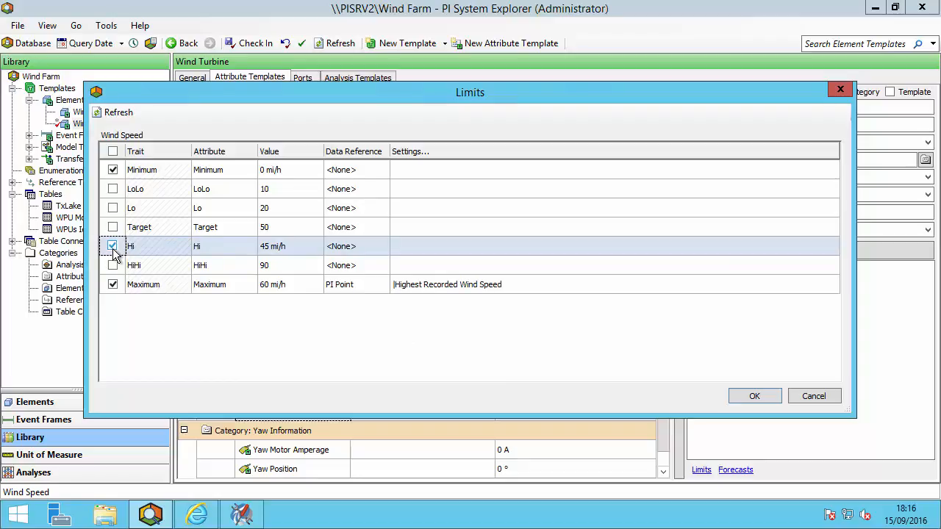
click(375, 248)
click(384, 247)
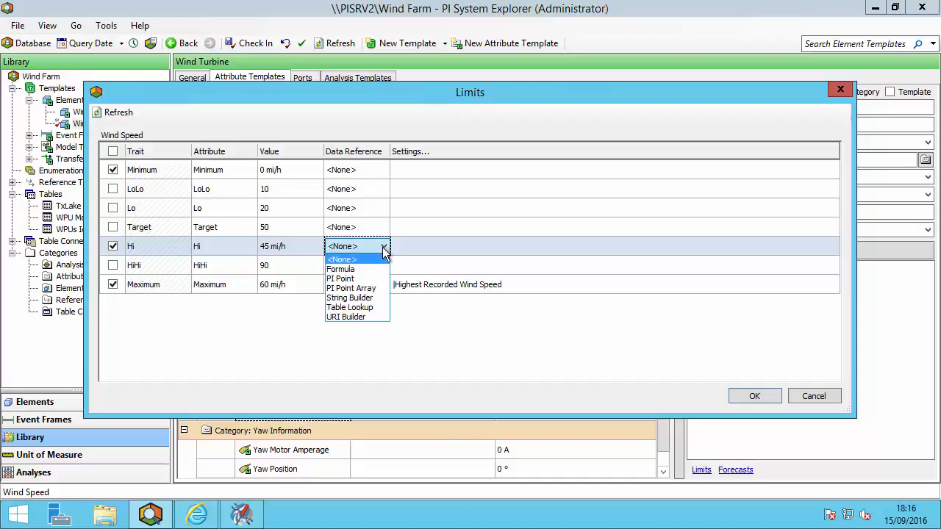
click(366, 309)
click(452, 247)
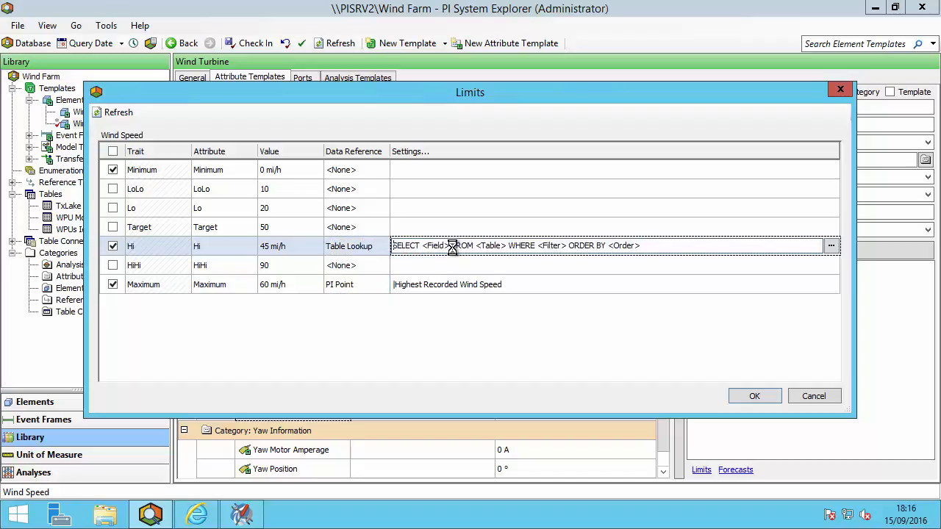
click(835, 246)
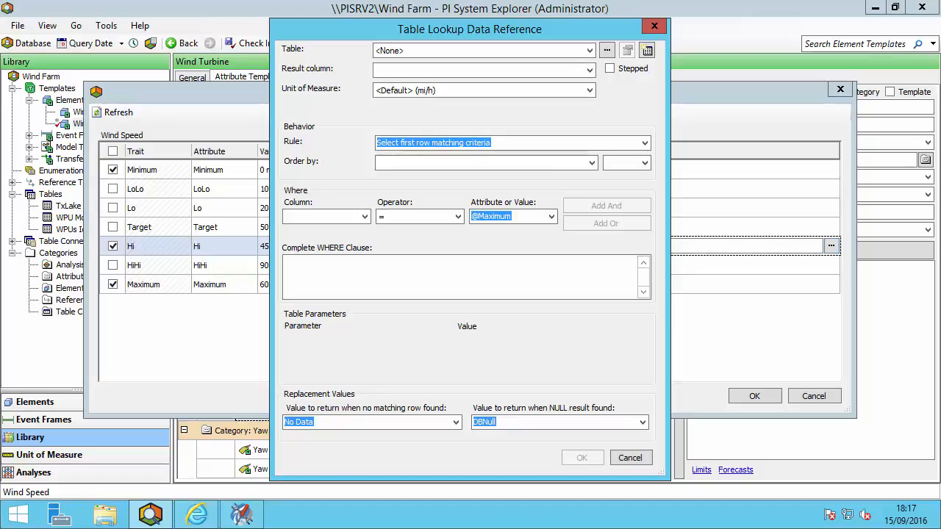
Set the lookup table to WPU Models Specifications with Wind Speed High Limit as the result column
click(589, 53)
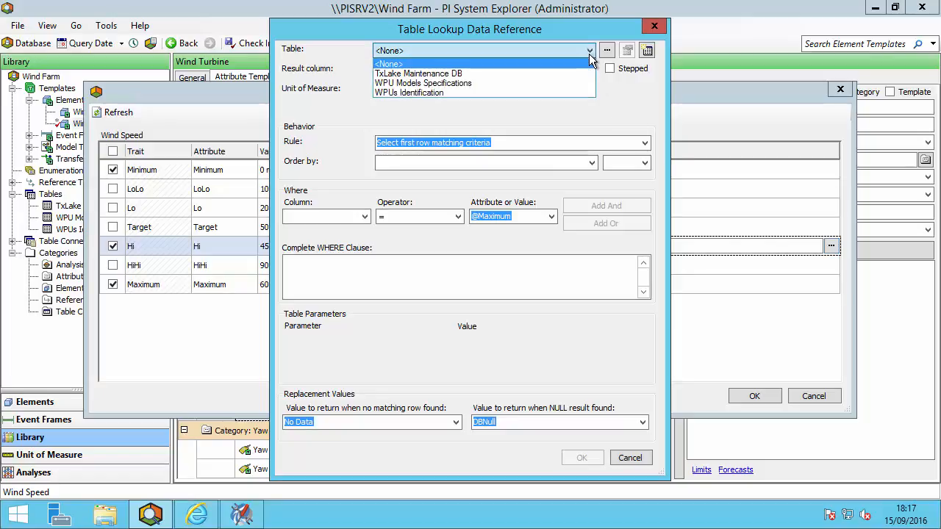
click(556, 84)
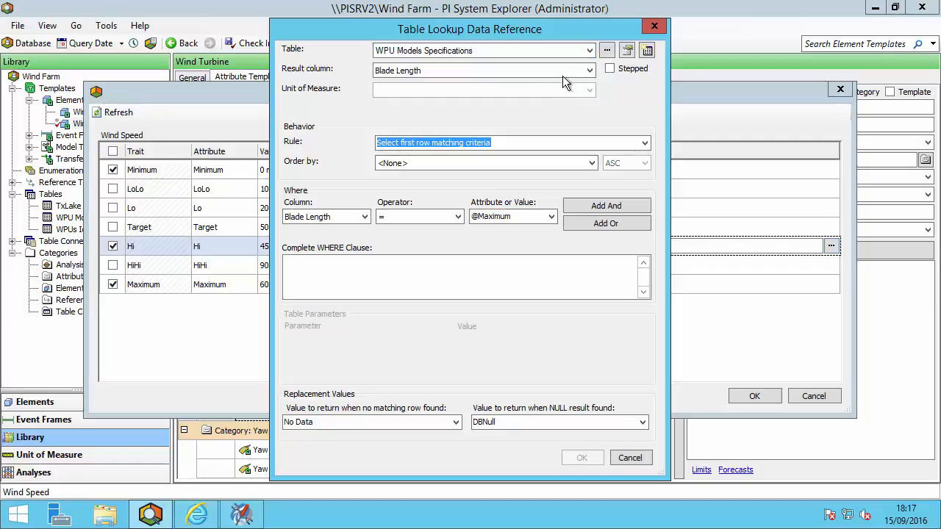
click(576, 72)
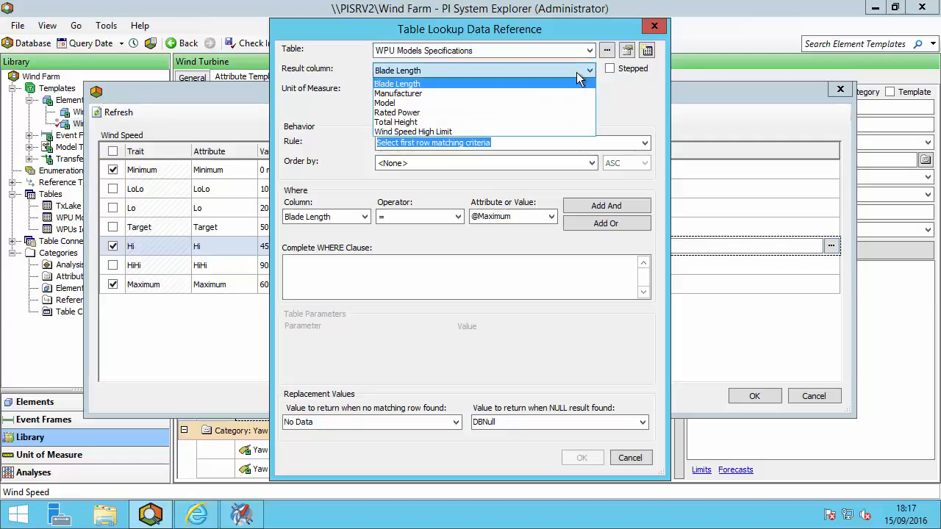
click(522, 131)
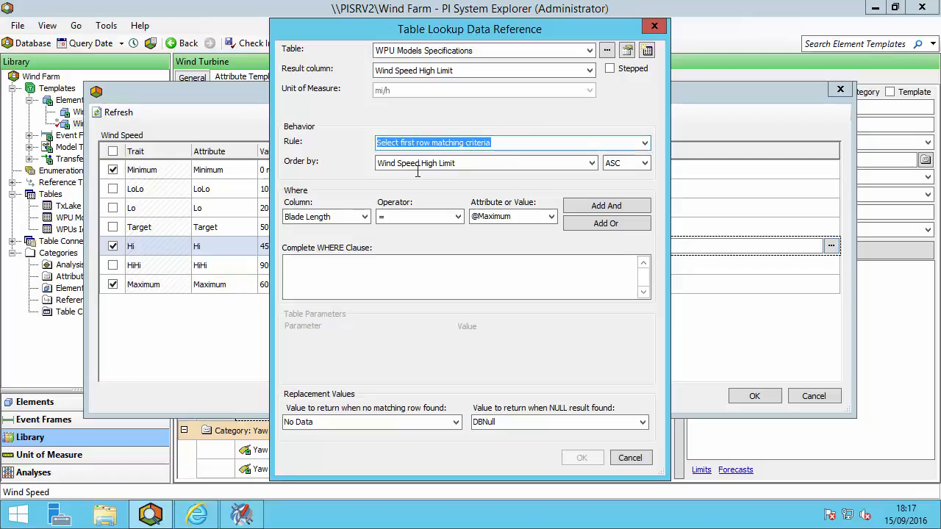
Add the lookup condition that the Model column equals the @|Model attribute, and accept the table lookup
click(352, 217)
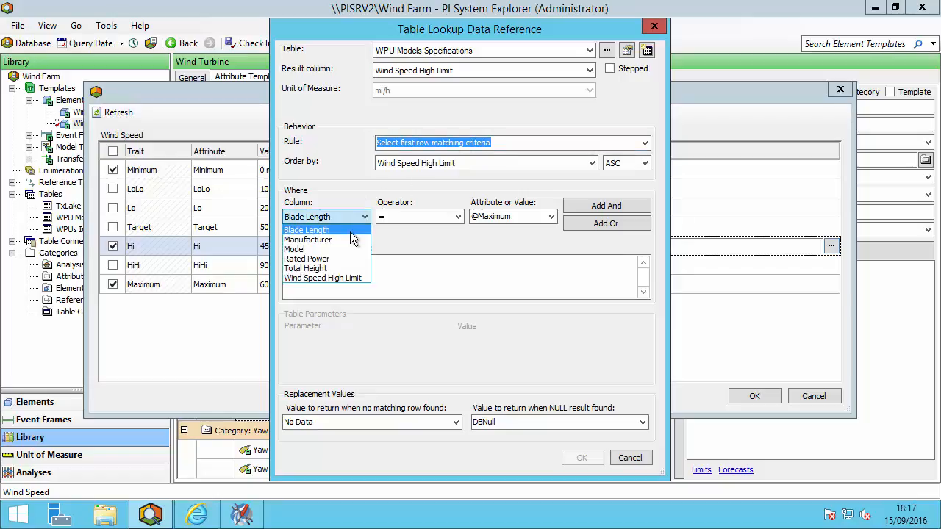
click(339, 249)
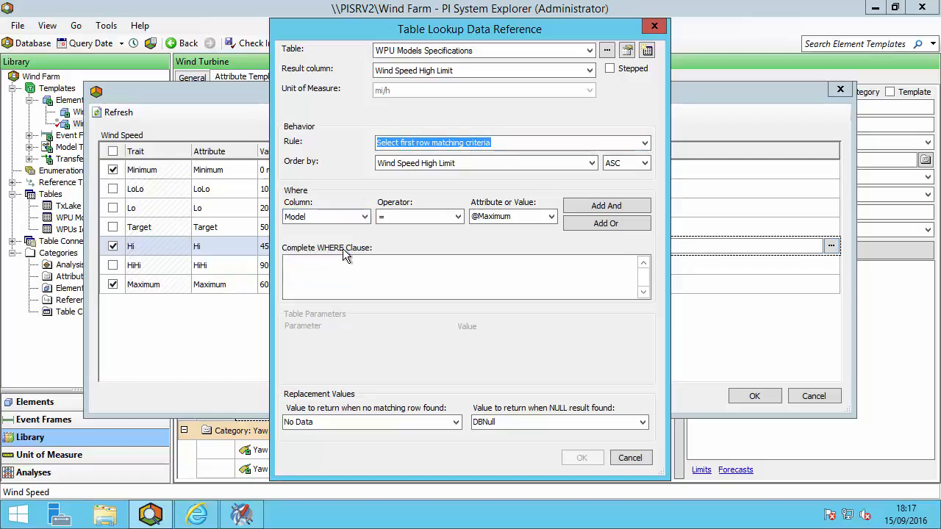
click(552, 217)
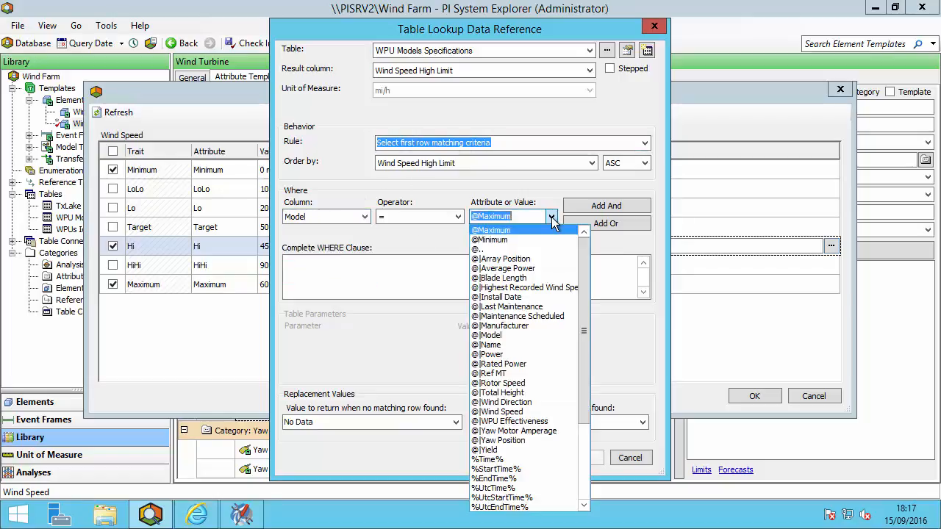
click(507, 338)
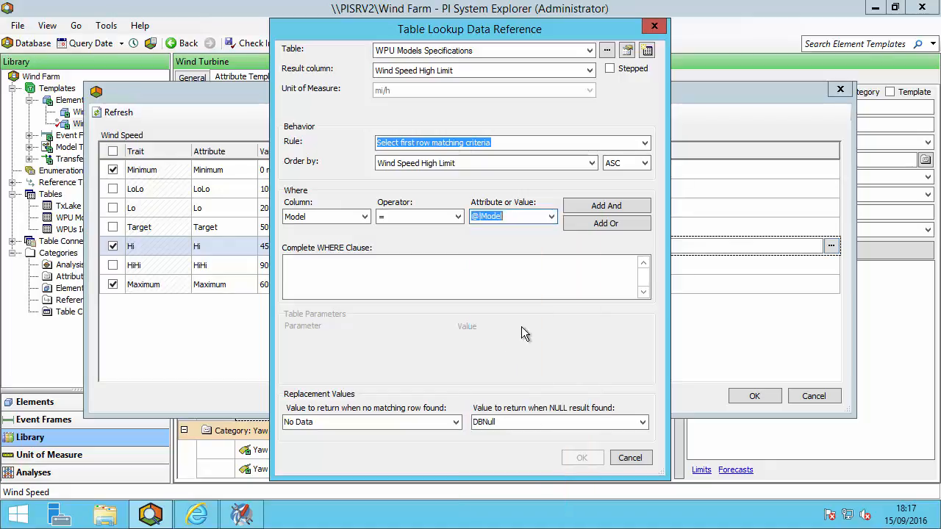
click(618, 206)
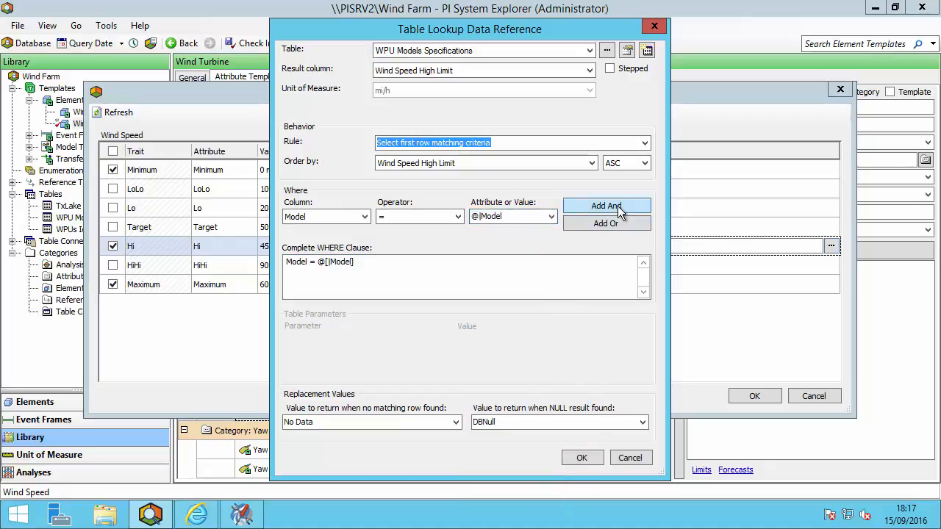
click(582, 458)
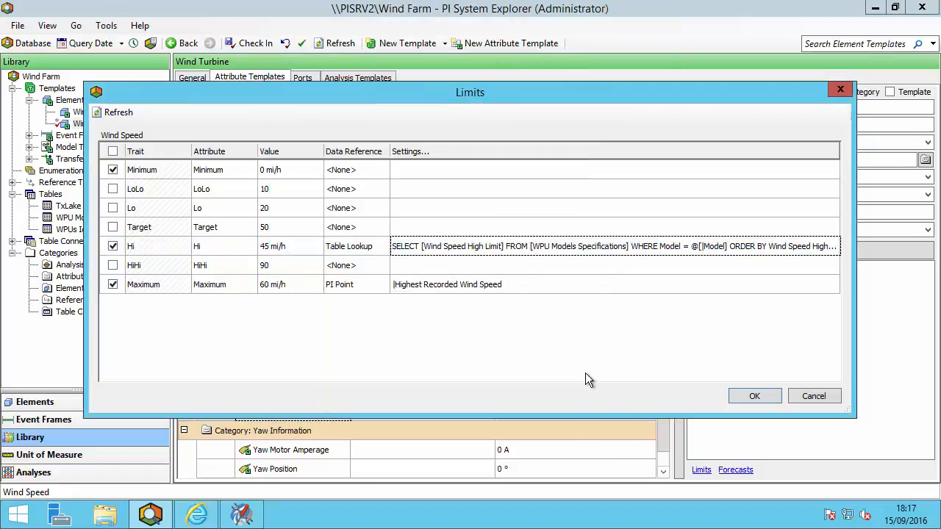
Accept the Wind Speed limits and expand the Wind Speed attribute template to examine its limit child attributes
click(750, 395)
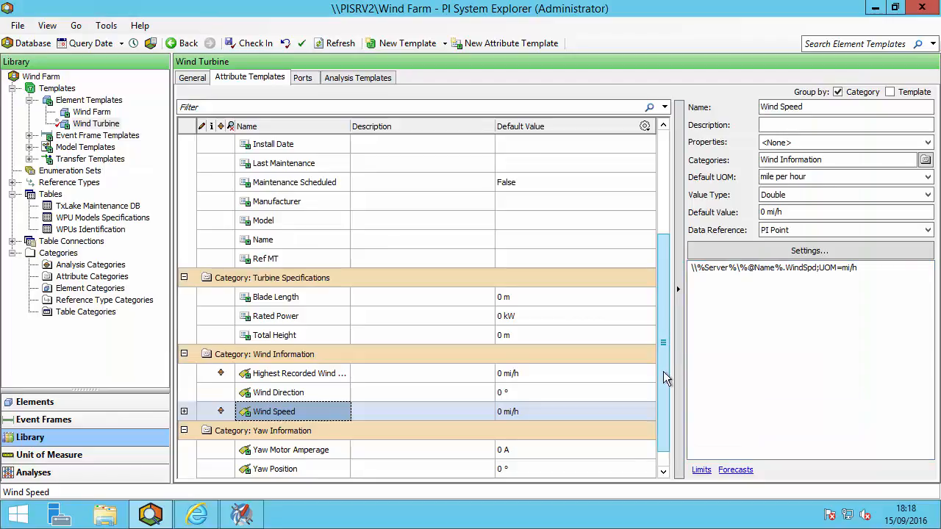
drag(663, 371, 662, 387)
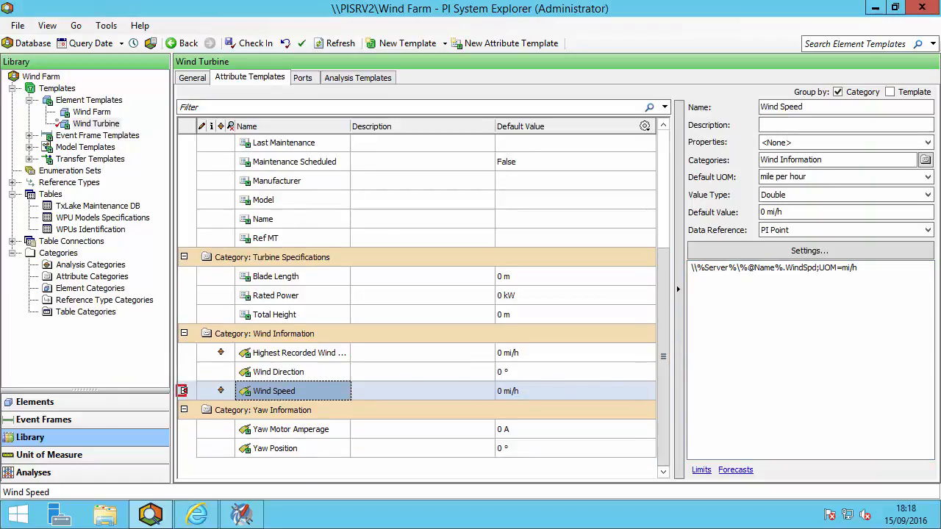
click(184, 391)
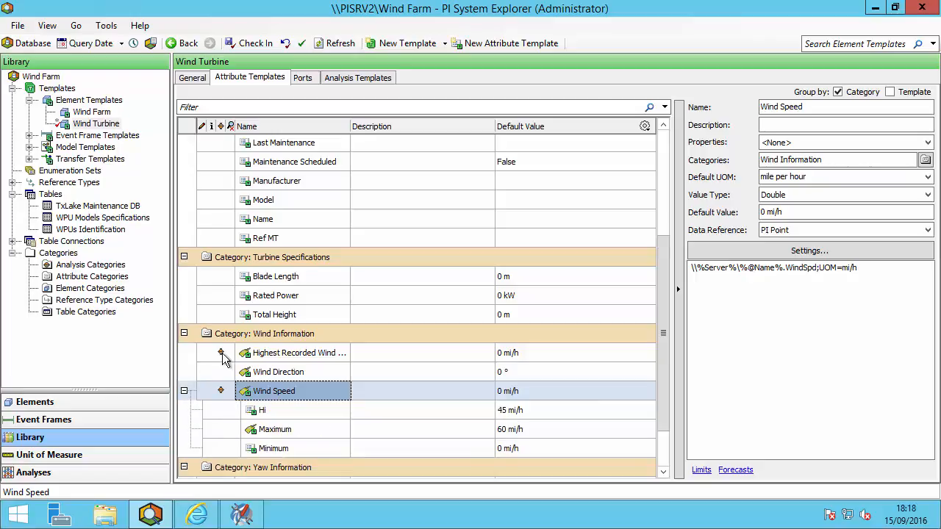
mouse_move(239, 400)
mouse_down()
mouse_move(285, 418)
mouse_move(544, 454)
mouse_up()
key(Escape)
Expand the Wind Speed attribute of the Wind Turbine 001 element to examine its Hi, Maximum and Minimum limits
click(111, 399)
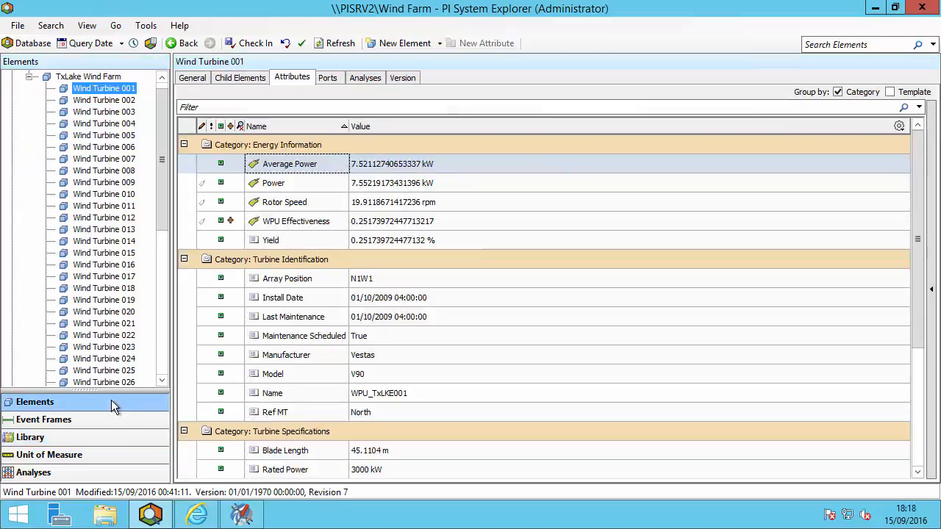
drag(917, 239, 922, 358)
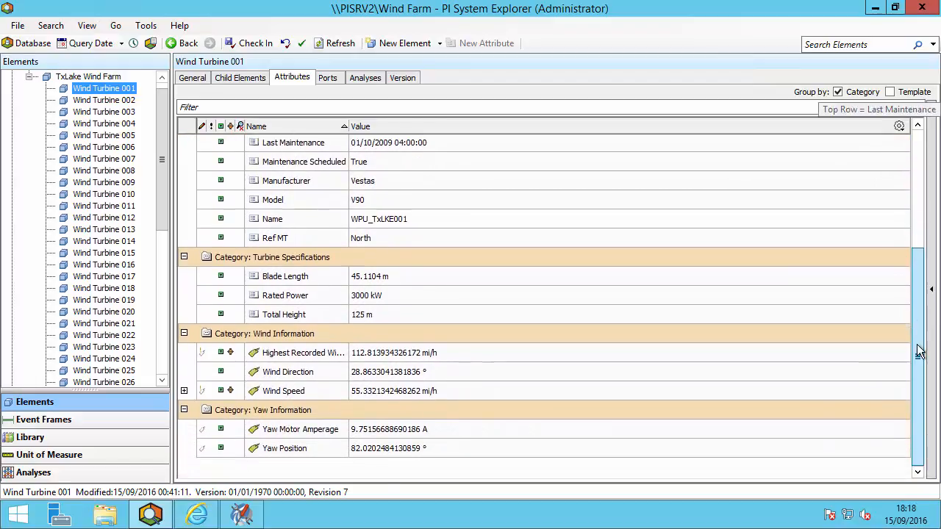
click(185, 390)
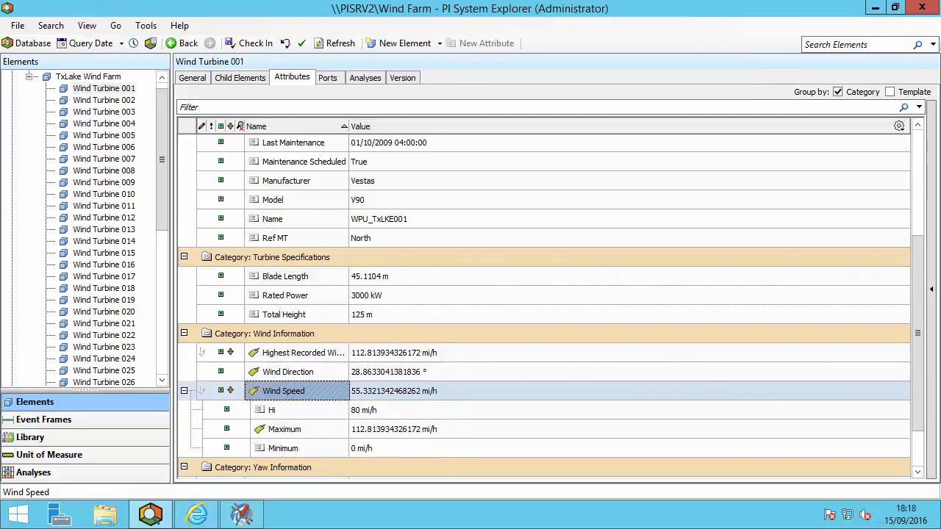
Expand the Wind Speed attribute of the Wind Turbine 003 element to compare its limit values
click(121, 113)
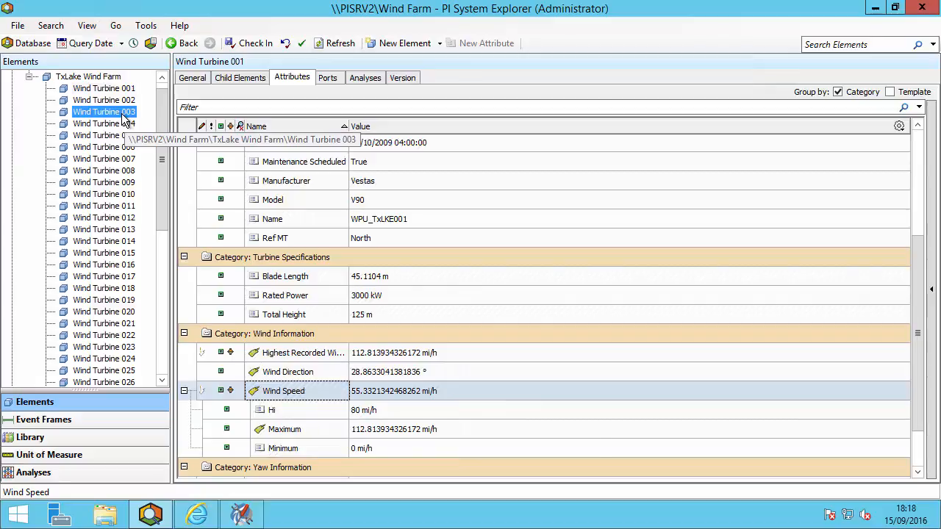
scroll(919, 330, down, 2)
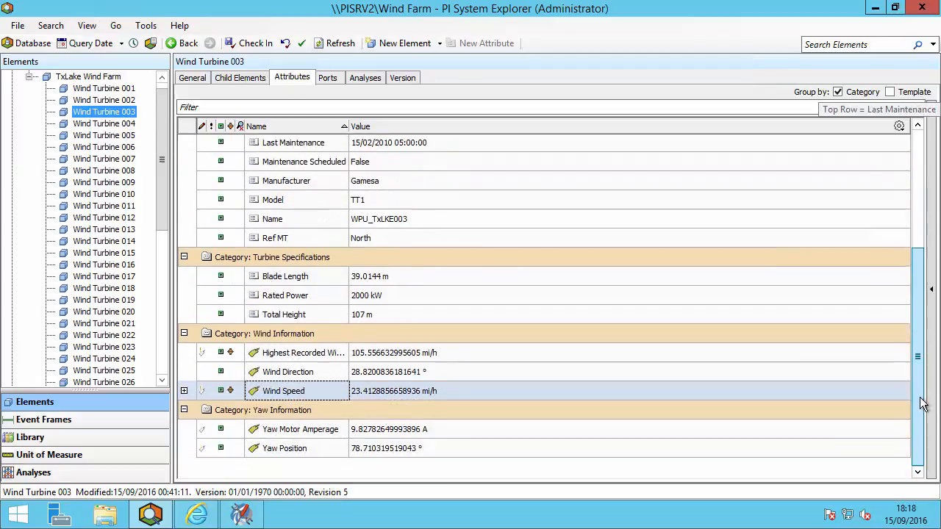
click(184, 391)
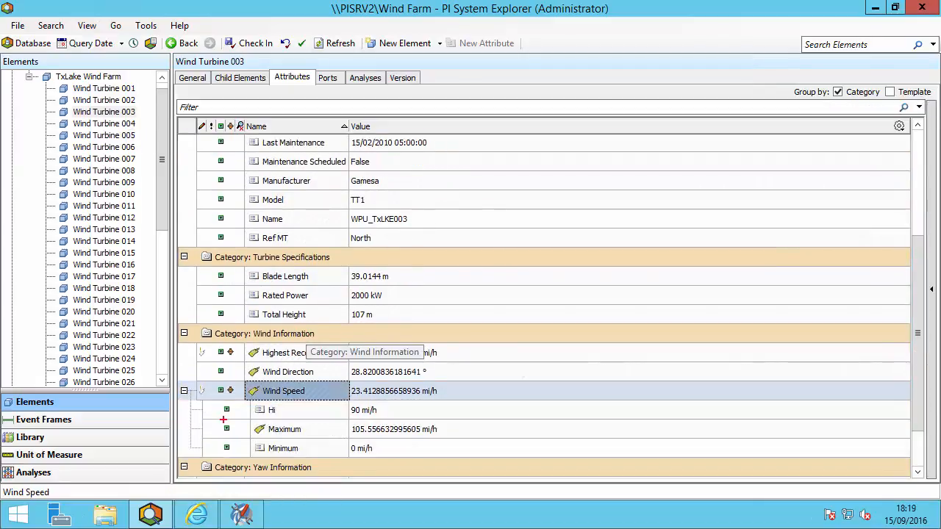
drag(248, 400, 470, 458)
key(Escape)
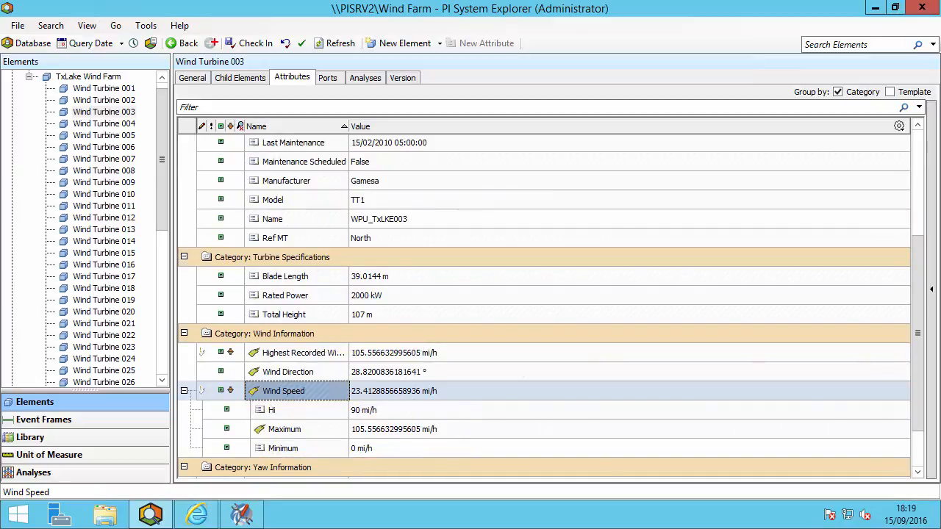
Check in the edited Wind Turbine template to the Wind Farm database
drag(218, 34, 283, 56)
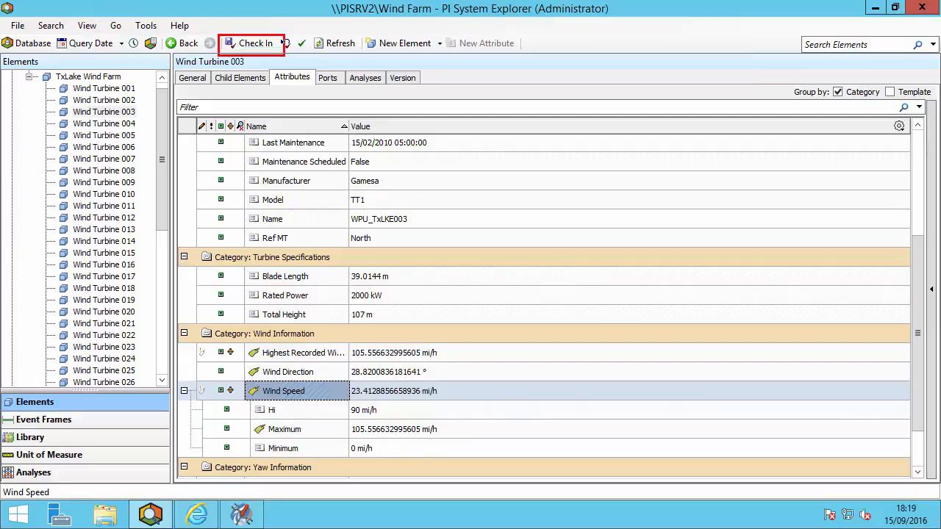
click(250, 43)
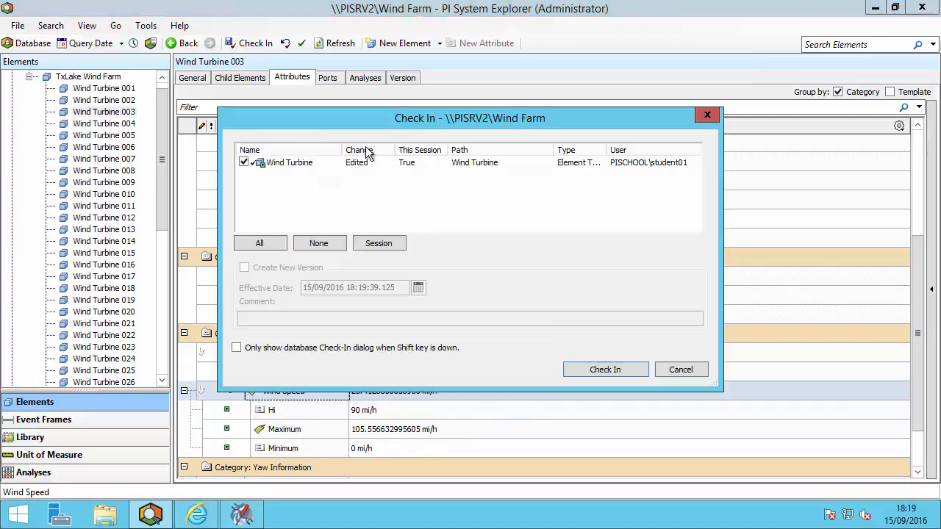
click(593, 372)
mouse_move(574, 359)
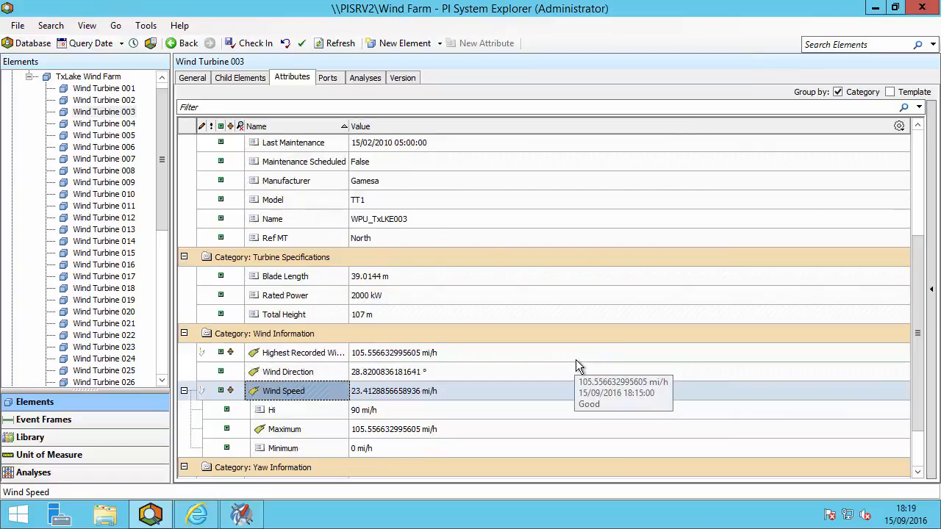
Switch to the Wind Turbine Dashboard in PI Coresight and assign Wind Turbine 001's Wind Speed as the High Wind Alarm circle's multi-state attribute
click(203, 514)
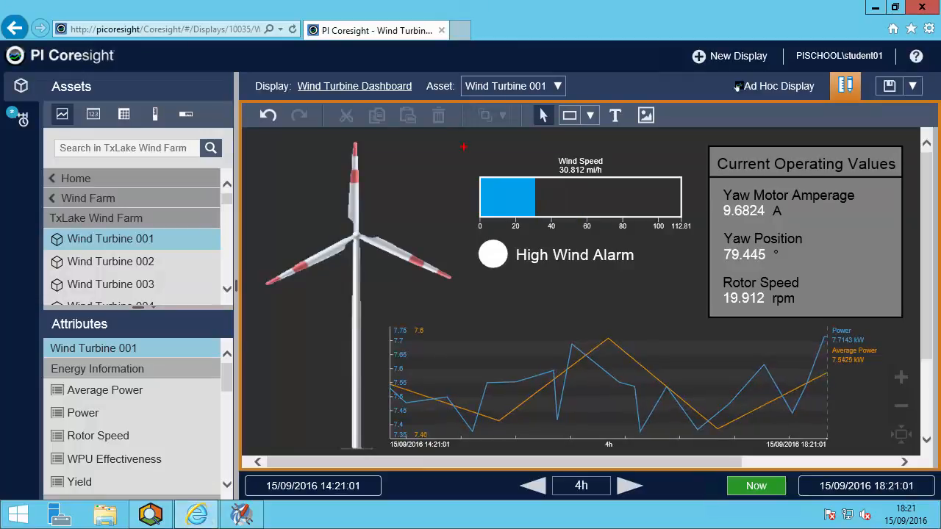
drag(462, 148, 699, 241)
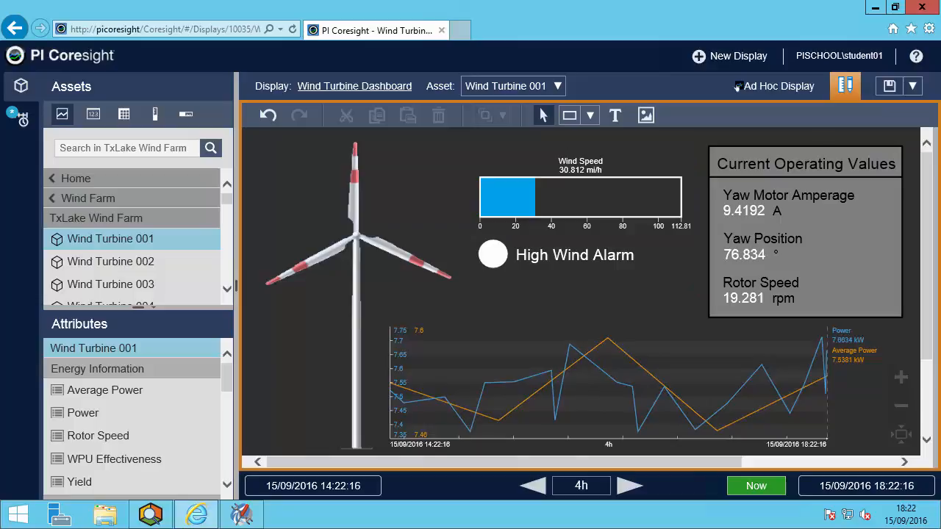
click(491, 254)
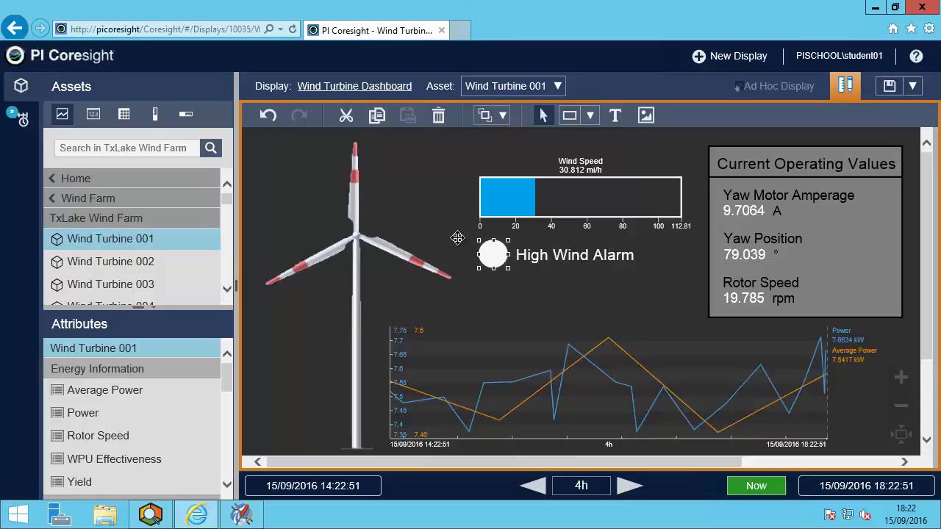
right_click(492, 257)
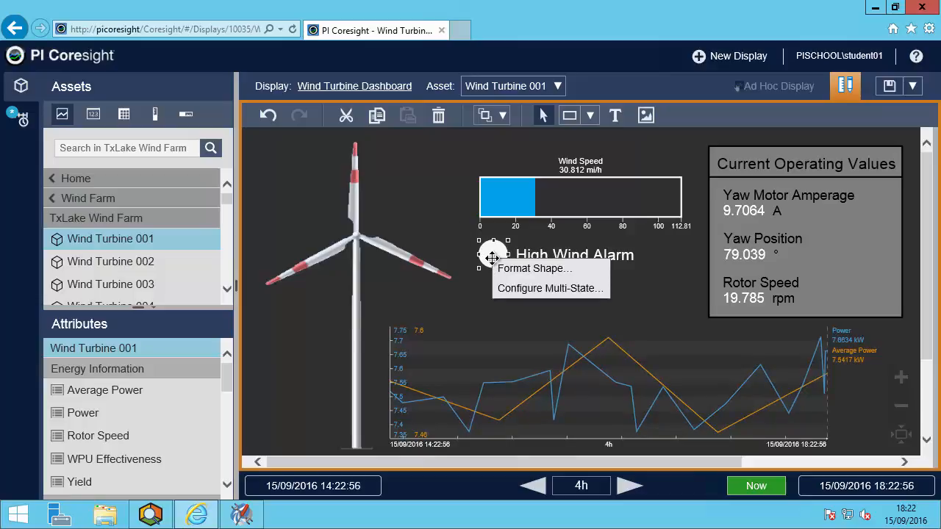
click(515, 295)
drag(229, 377, 229, 465)
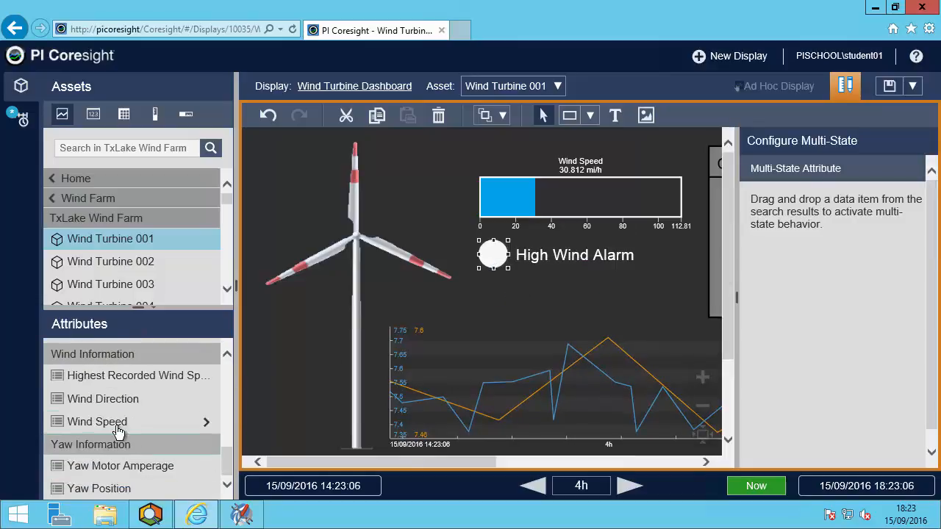
drag(228, 425, 800, 241)
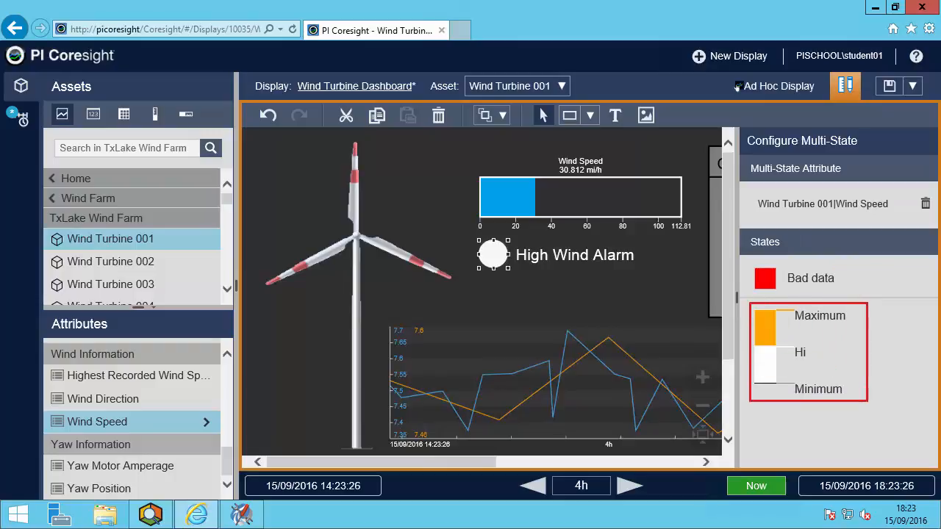
Set the alarm circle's multi-state colours to blinking red between Hi and Maximum and light green between Minimum and Hi
click(765, 327)
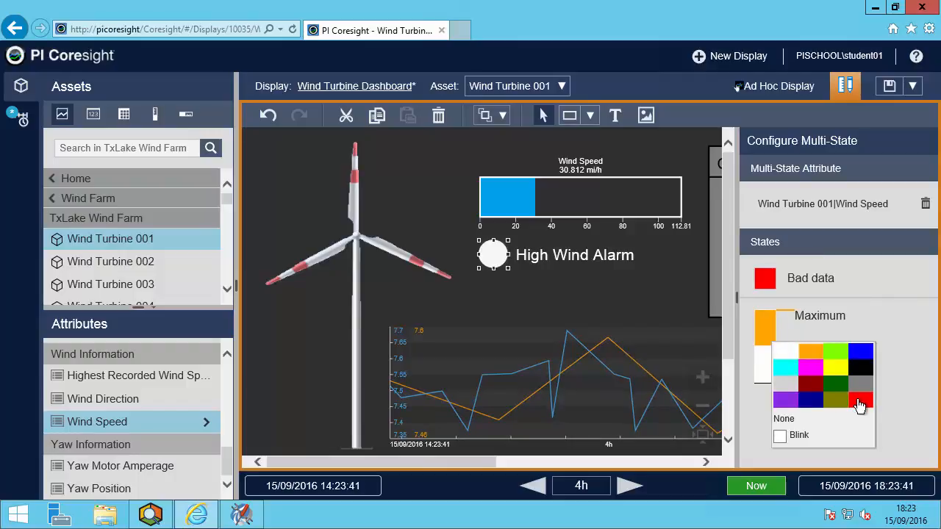
click(860, 399)
click(768, 331)
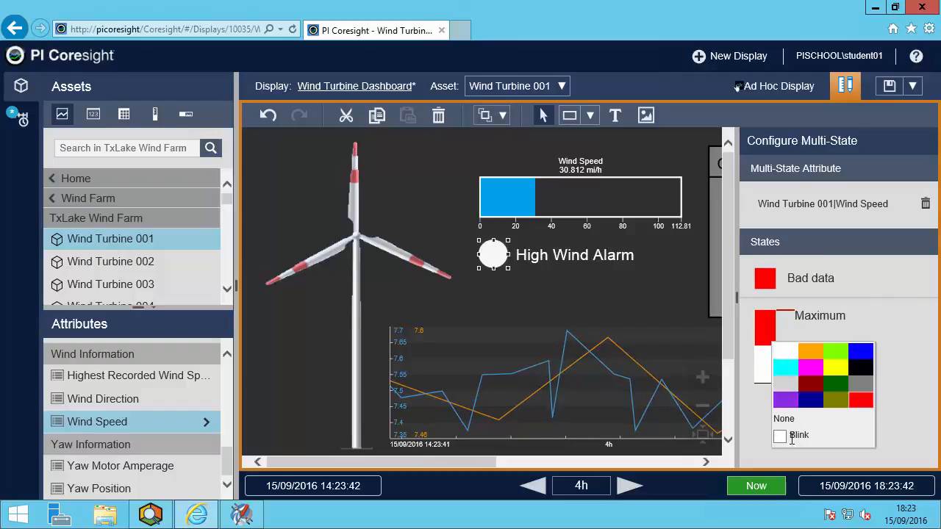
click(765, 367)
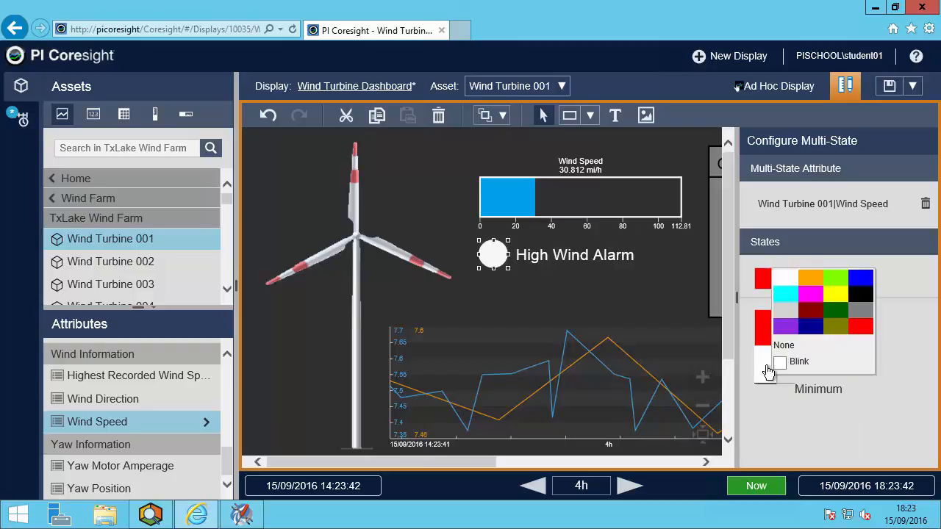
click(838, 282)
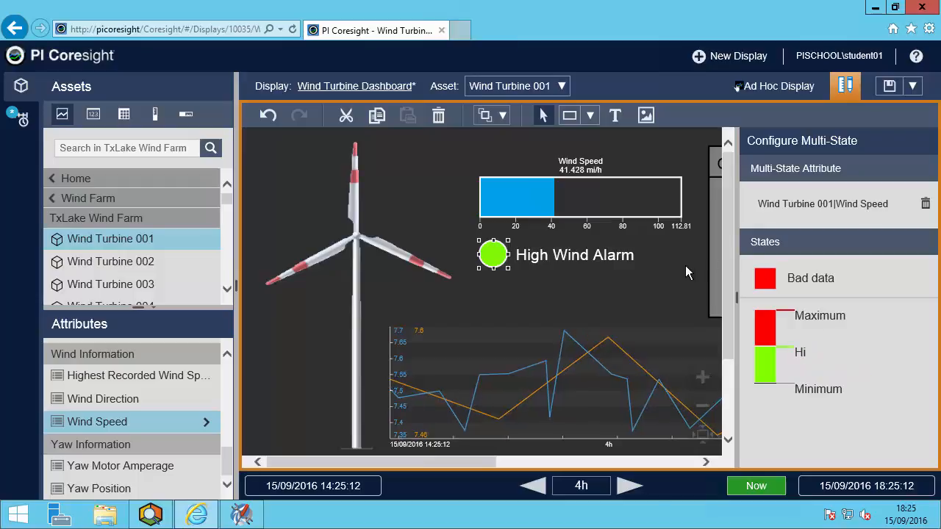
click(685, 265)
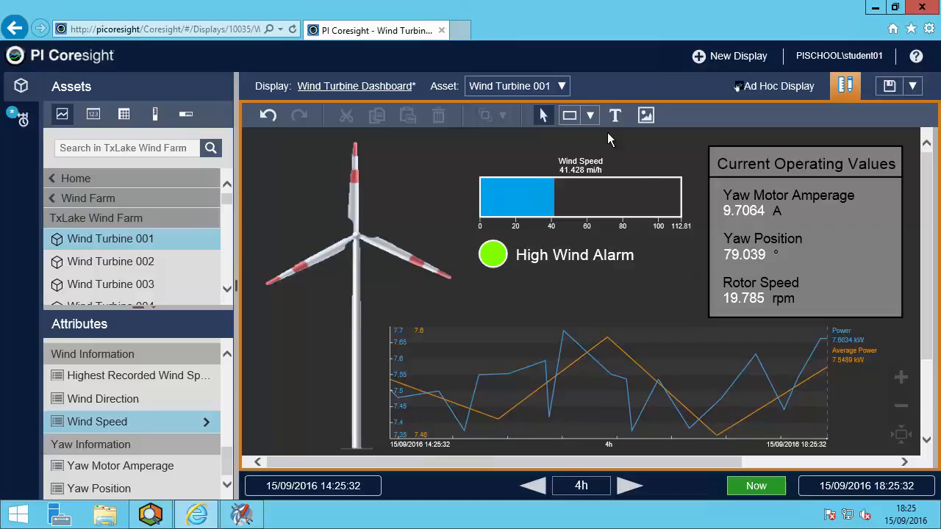
Switch the dashboard's asset to Wind Turbine 019 to examine its wind speed and High Wind Alarm indicator
click(559, 86)
click(595, 477)
click(552, 460)
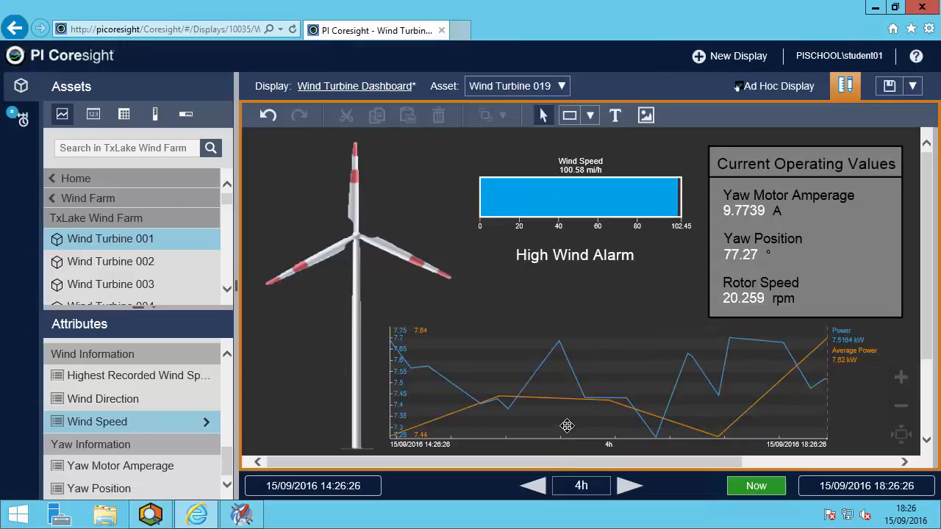